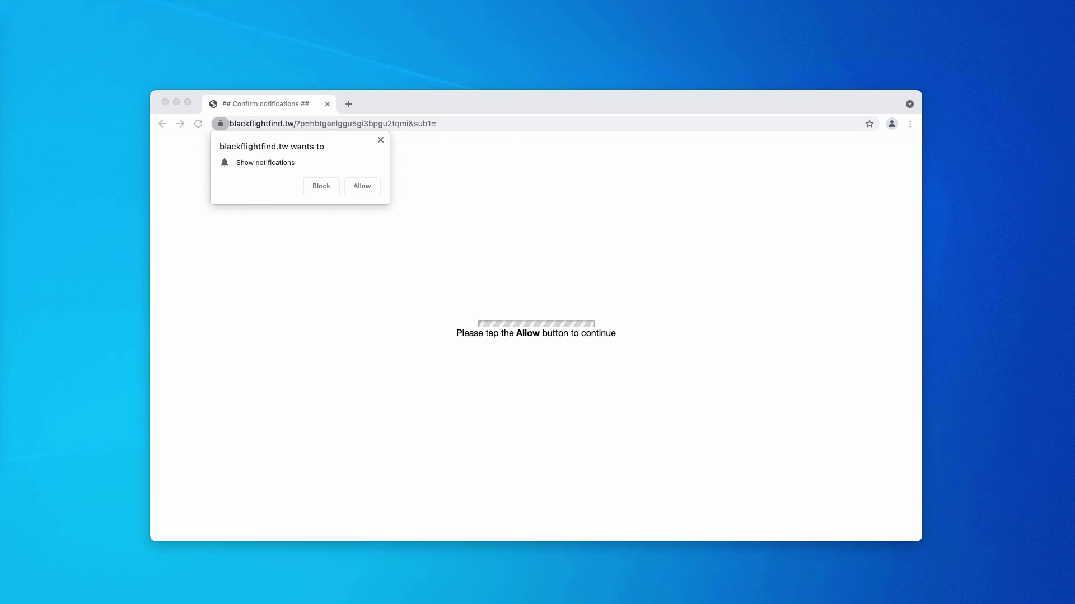
# Allow blackflightfind.tw to show notifications from the browser prompt.
pyautogui.click(453, 110)
pyautogui.click(575, 105)
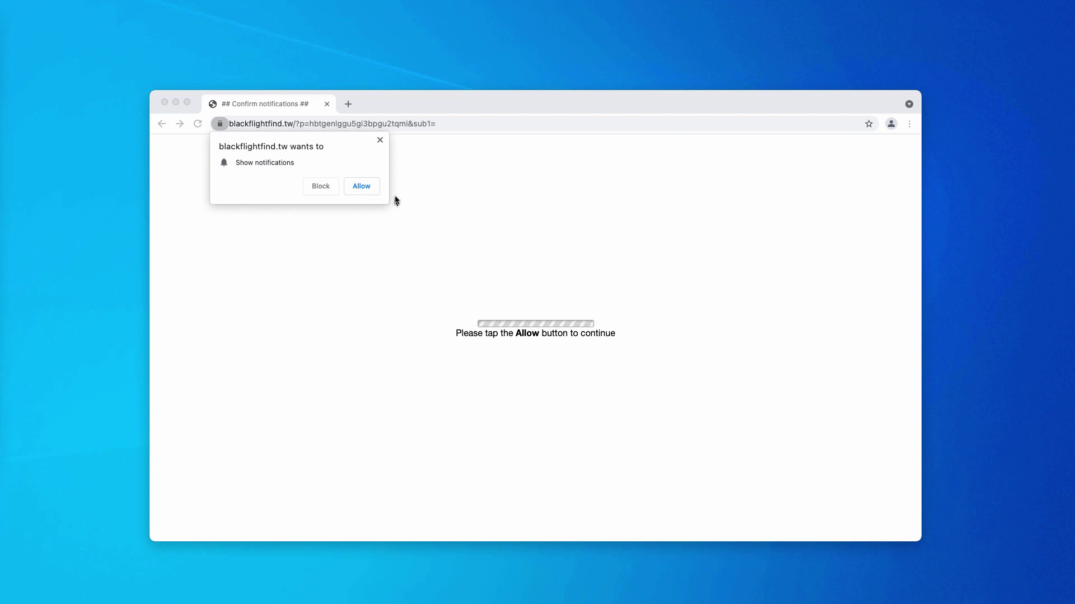
pyautogui.click(367, 188)
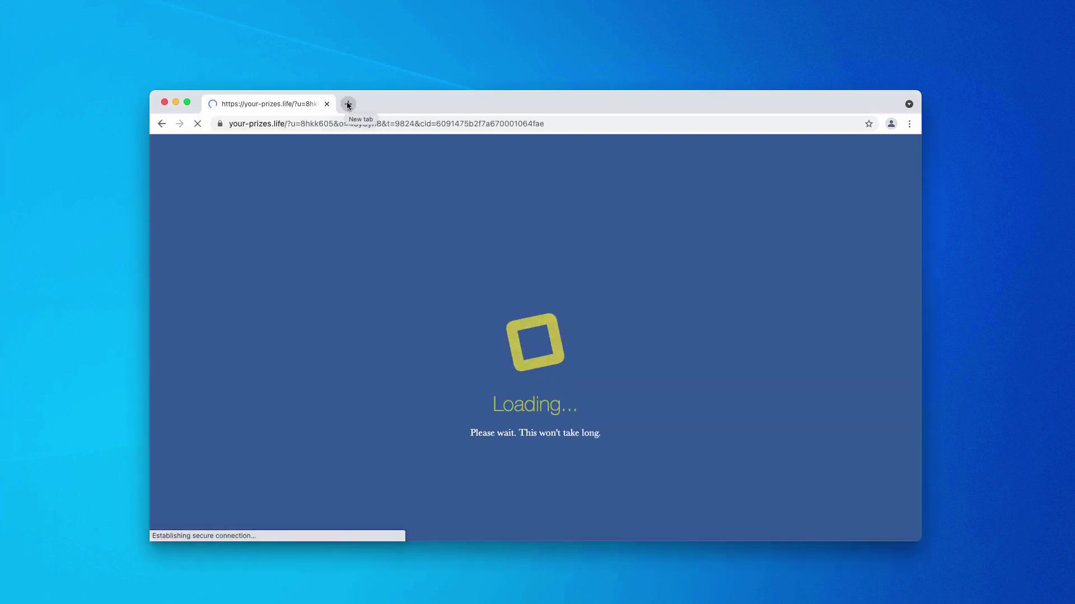
# Open a new tab and close the redirecting blackflightfind.tw tab, leaving only the New Tab page.
pyautogui.click(348, 105)
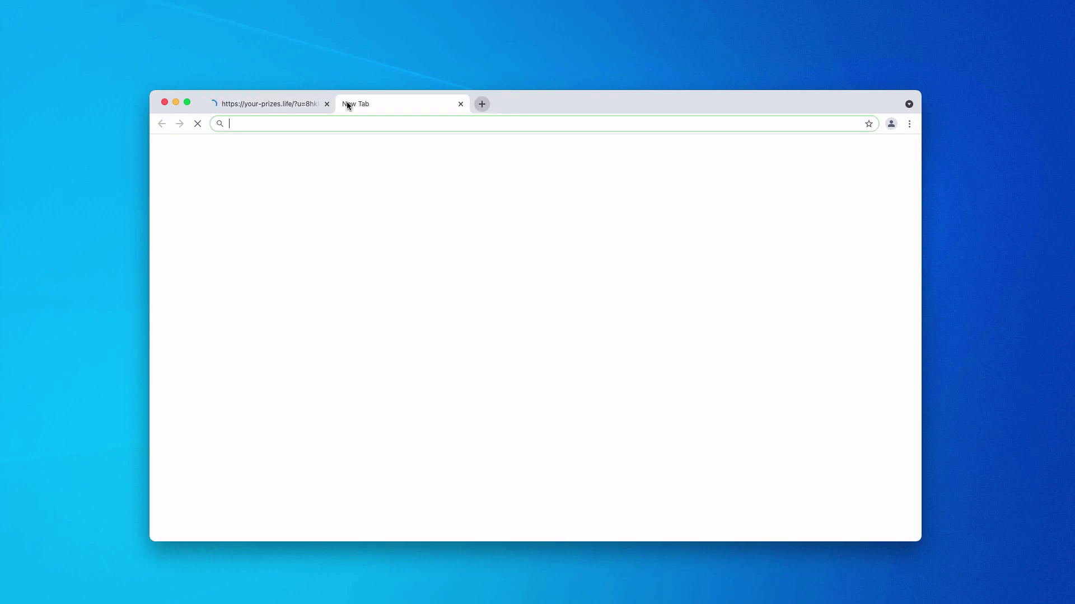
pyautogui.click(292, 106)
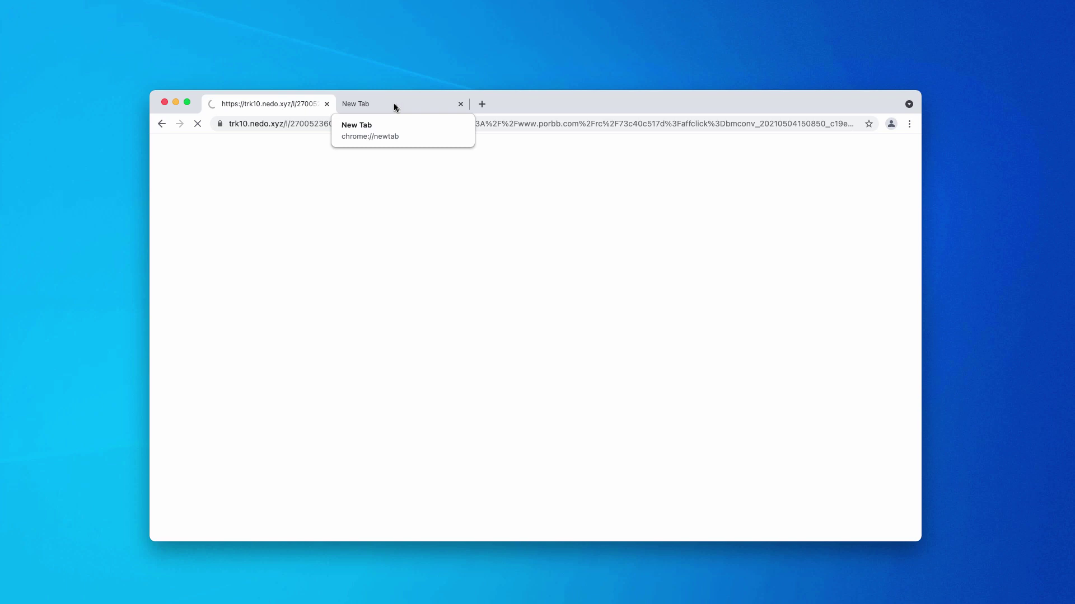
pyautogui.click(385, 105)
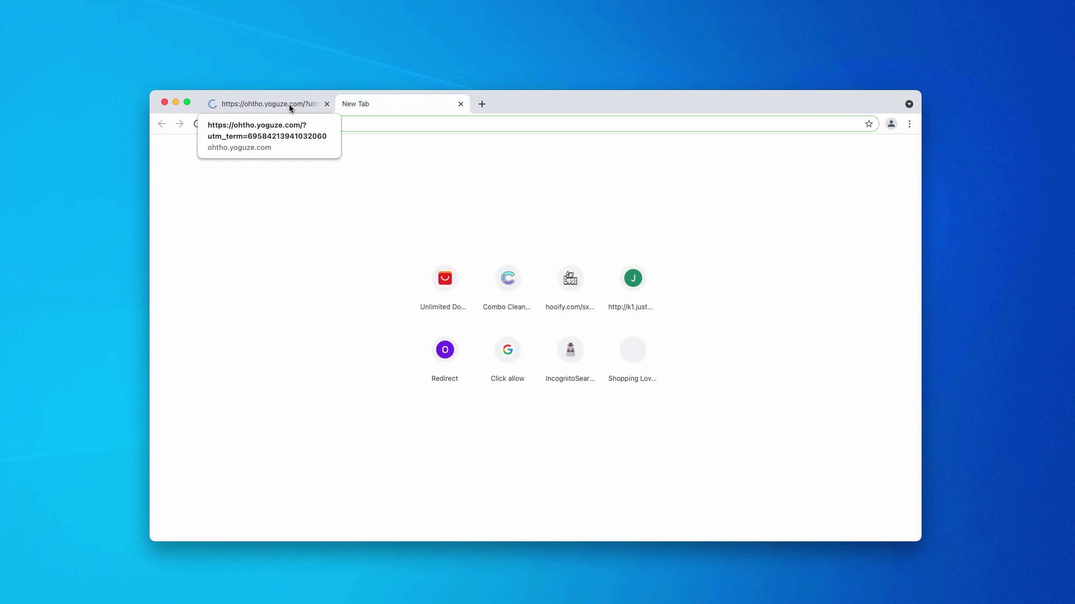
pyautogui.click(300, 104)
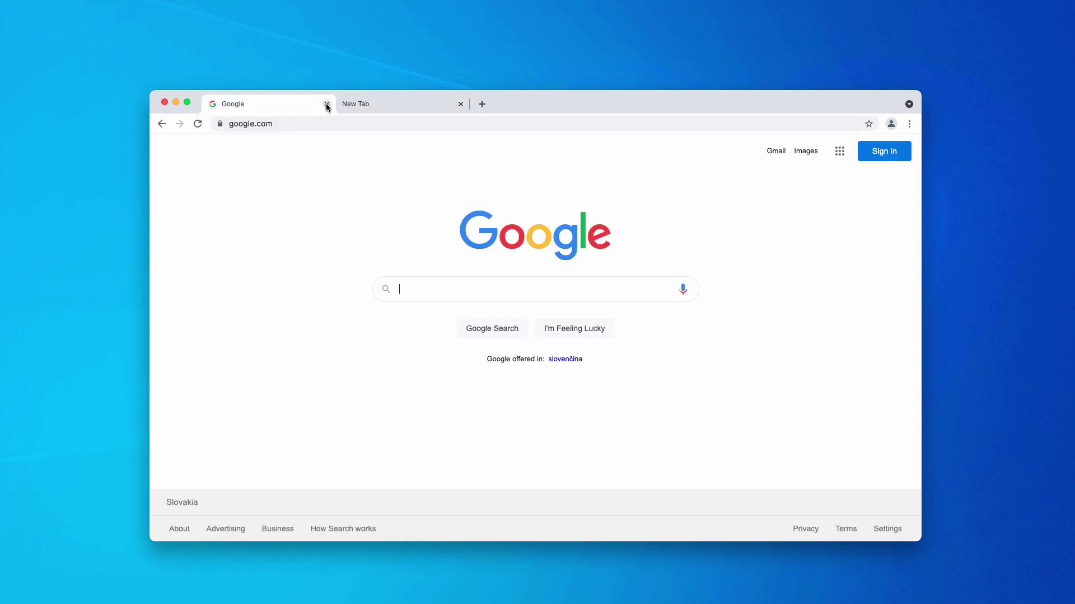
pyautogui.click(326, 104)
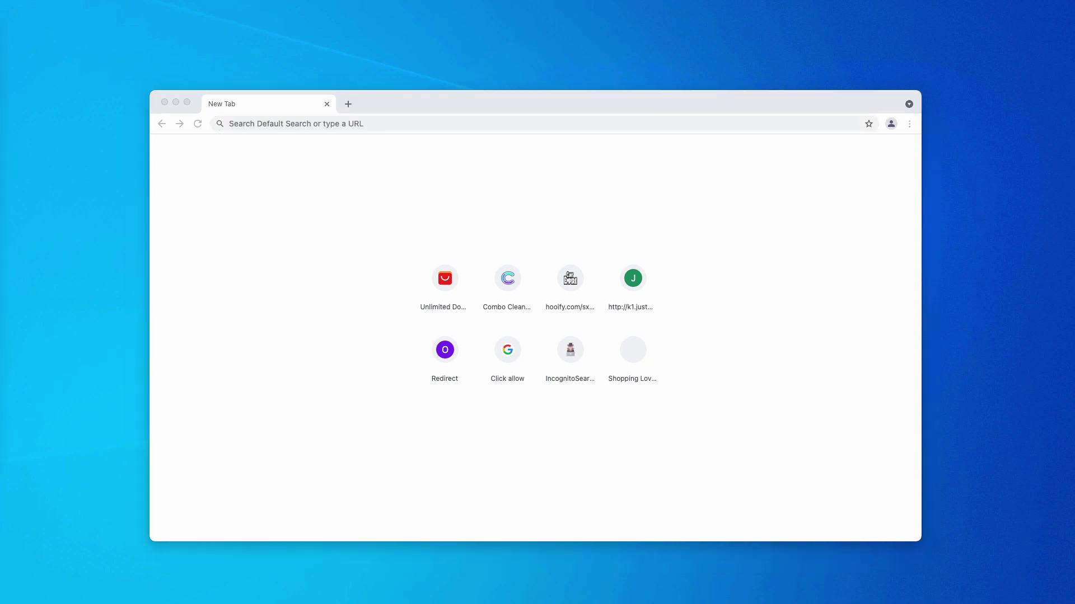
pyautogui.click(594, 173)
pyautogui.click(507, 99)
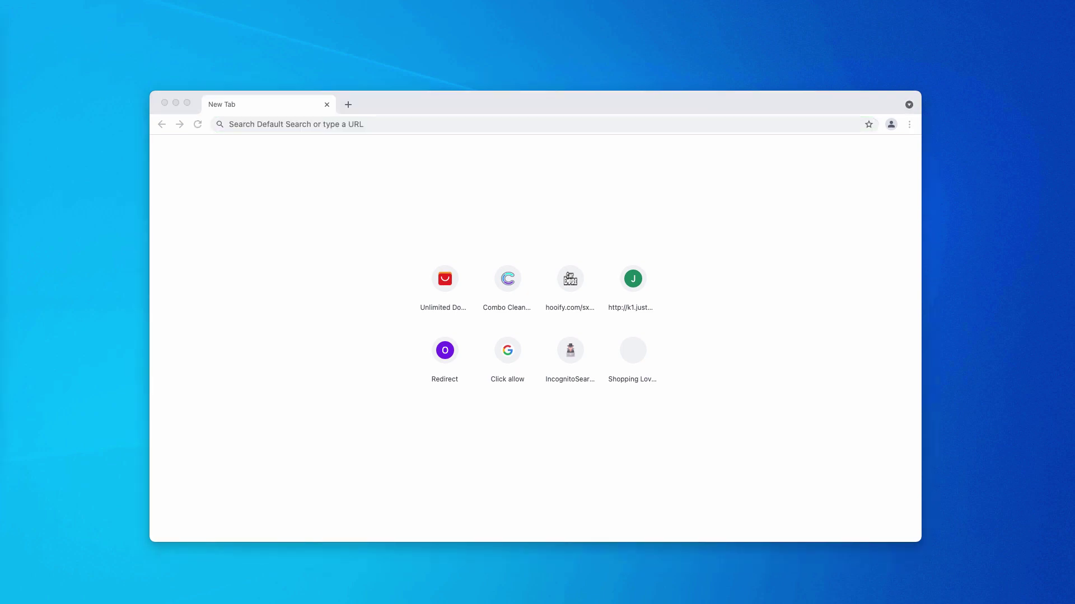
pyautogui.click(830, 109)
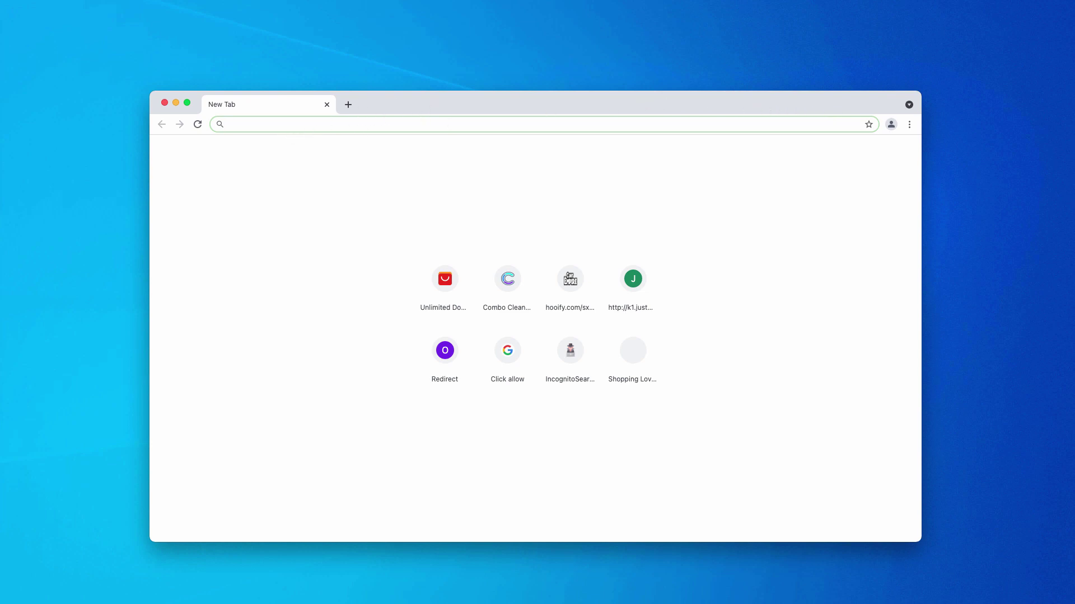
# Go to Settings > Privacy and security > Site Settings > Notifications to see blackflightfind.tw under Allow.
pyautogui.click(909, 125)
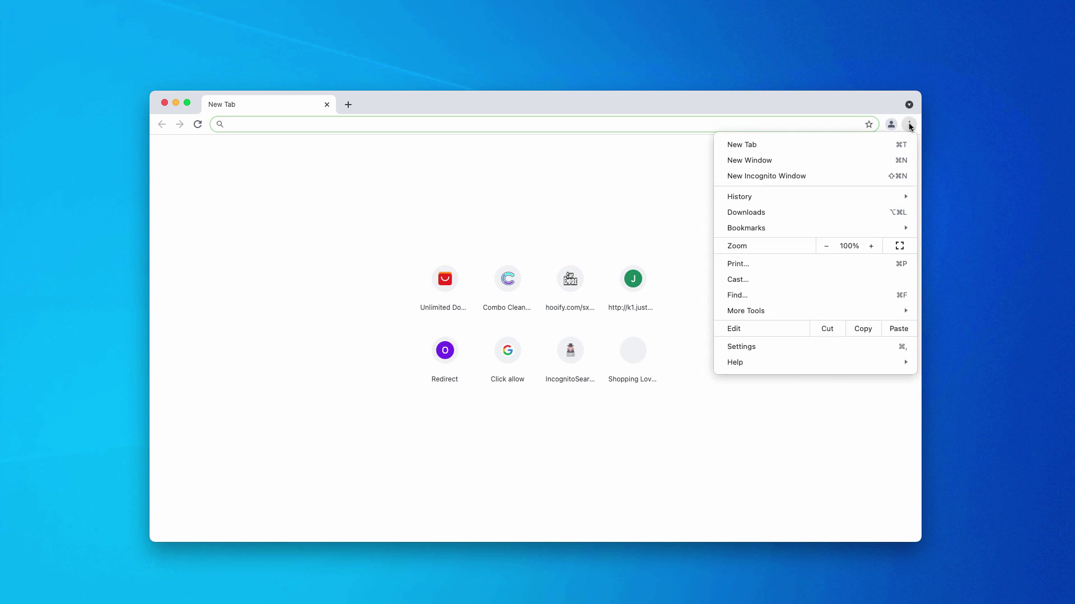
pyautogui.click(769, 347)
pyautogui.scroll(-10, 683, 348)
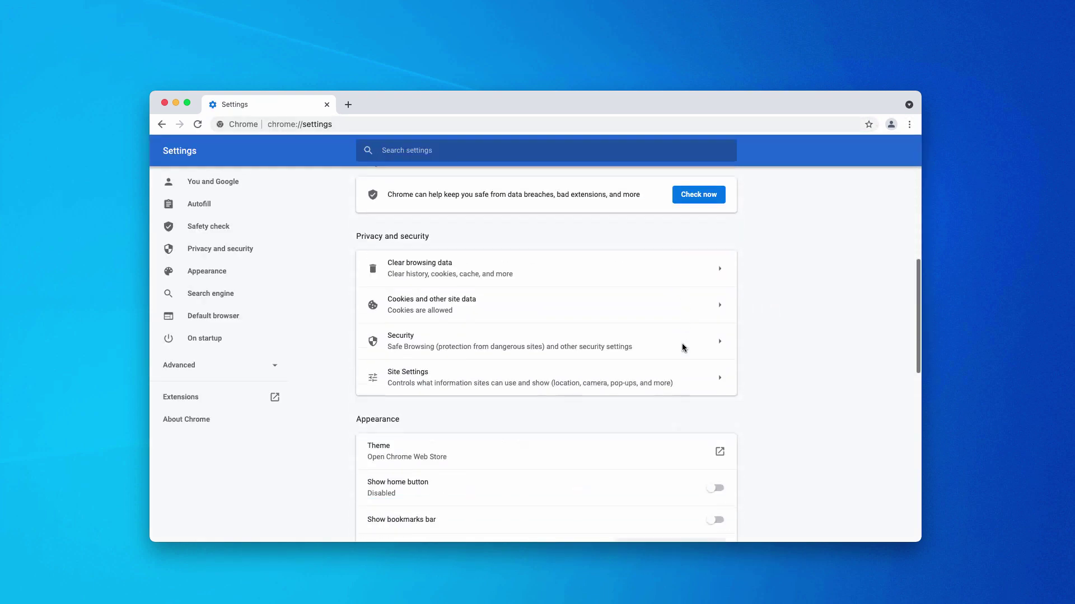
pyautogui.scroll(-1, 682, 348)
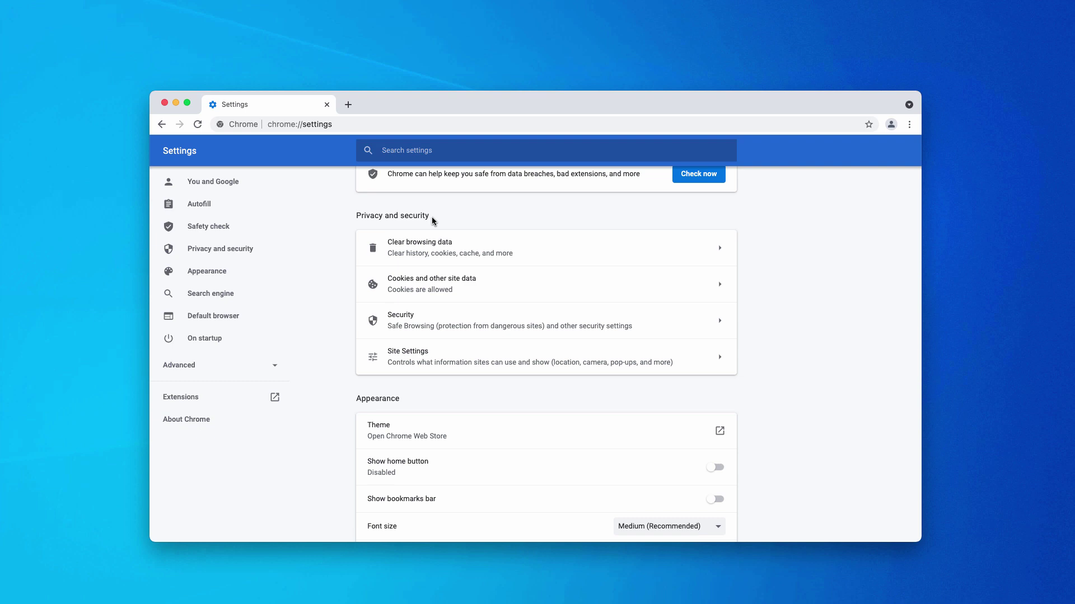
pyautogui.click(427, 356)
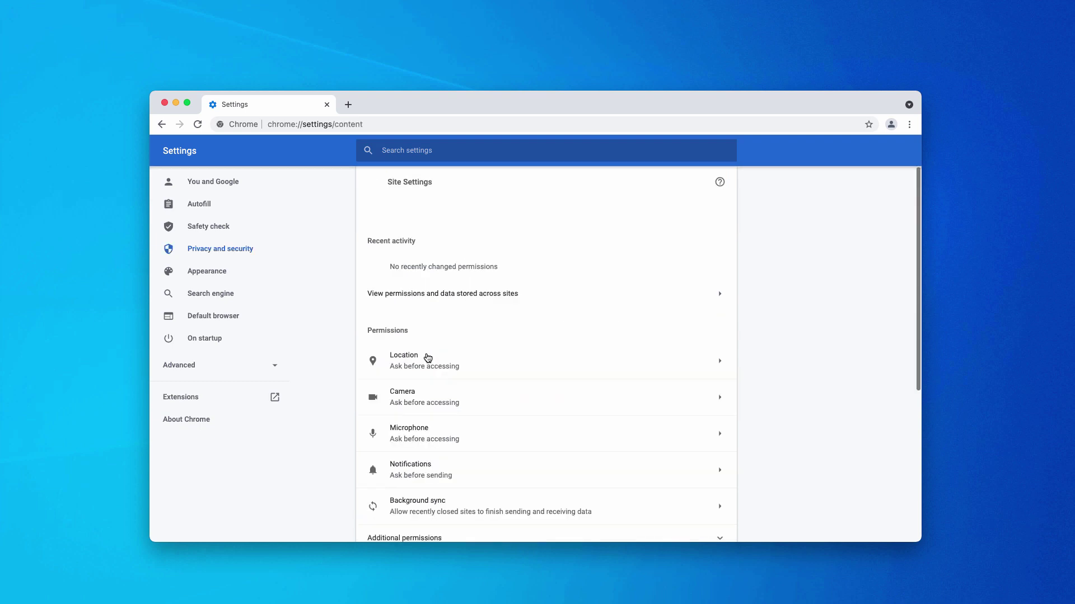
pyautogui.scroll(-3, 425, 353)
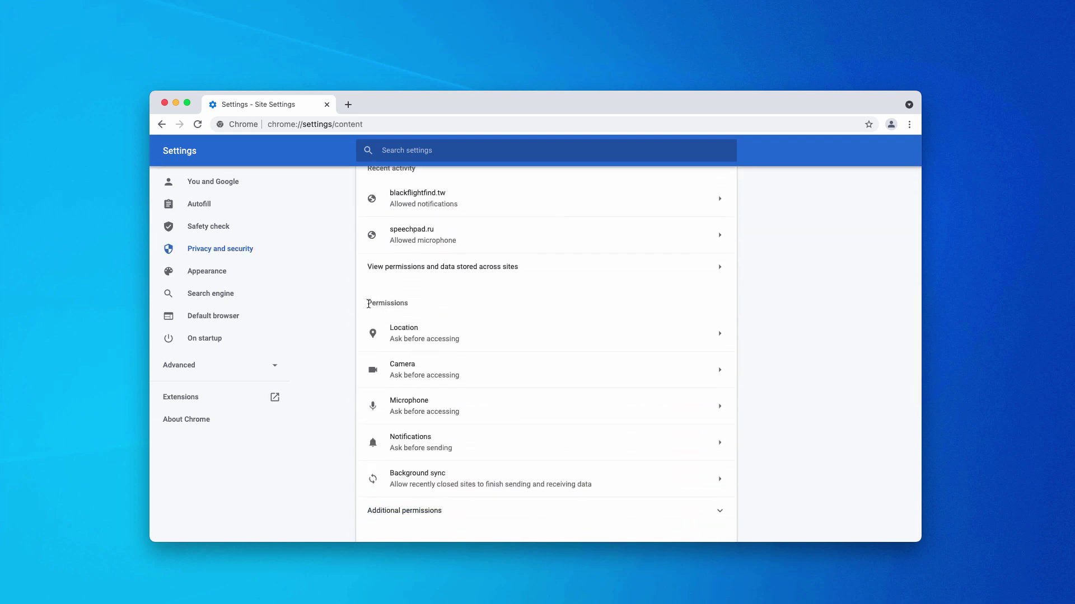
pyautogui.click(431, 441)
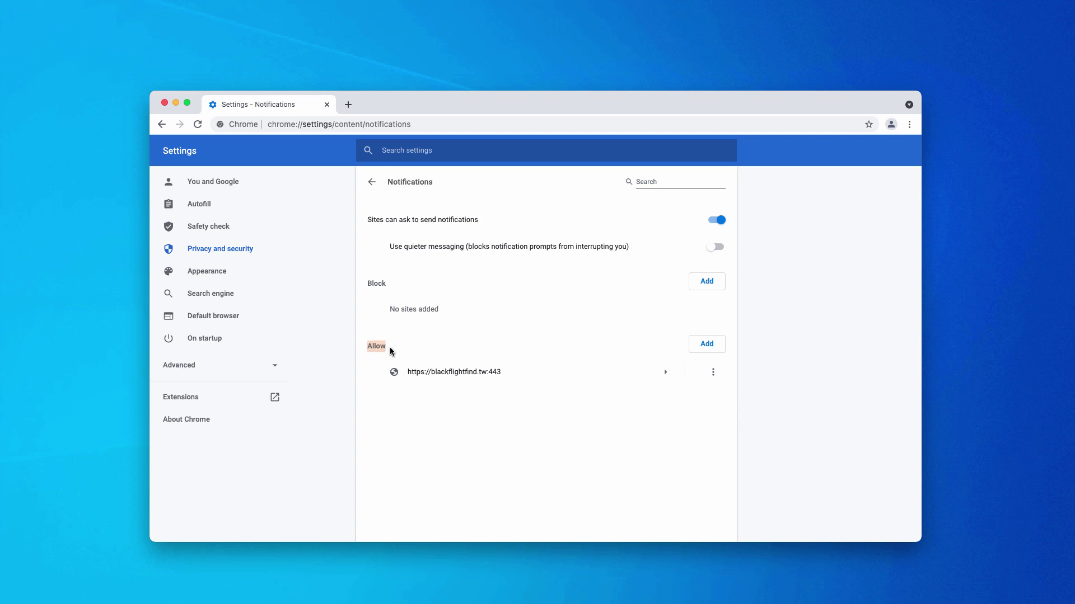
# Remove the blackflightfind.tw entry from the Allow list using its row's actions menu.
pyautogui.click(714, 374)
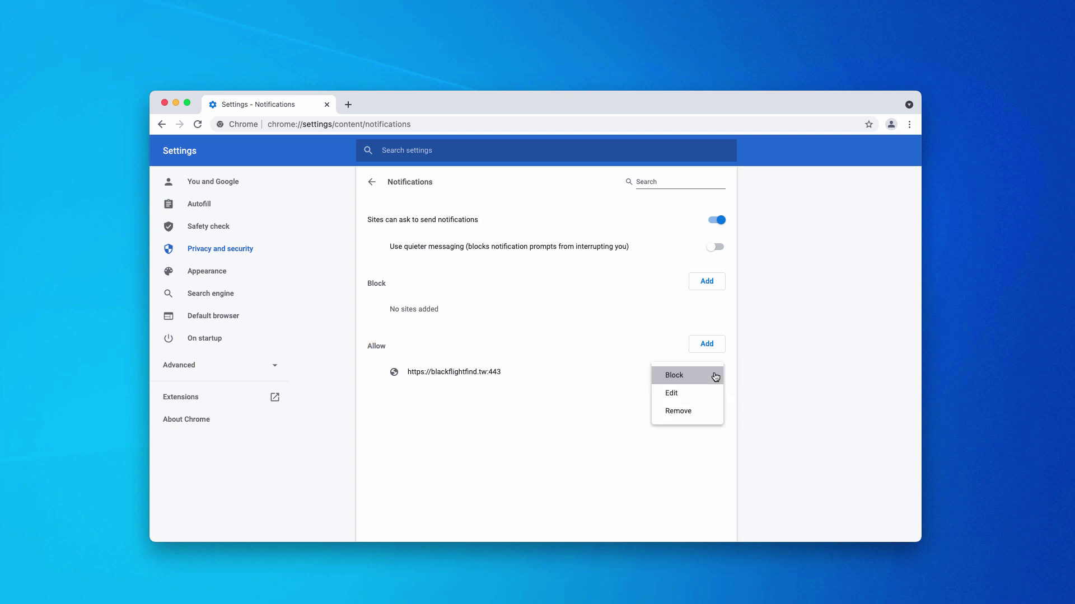
pyautogui.click(775, 372)
pyautogui.click(714, 374)
pyautogui.click(710, 413)
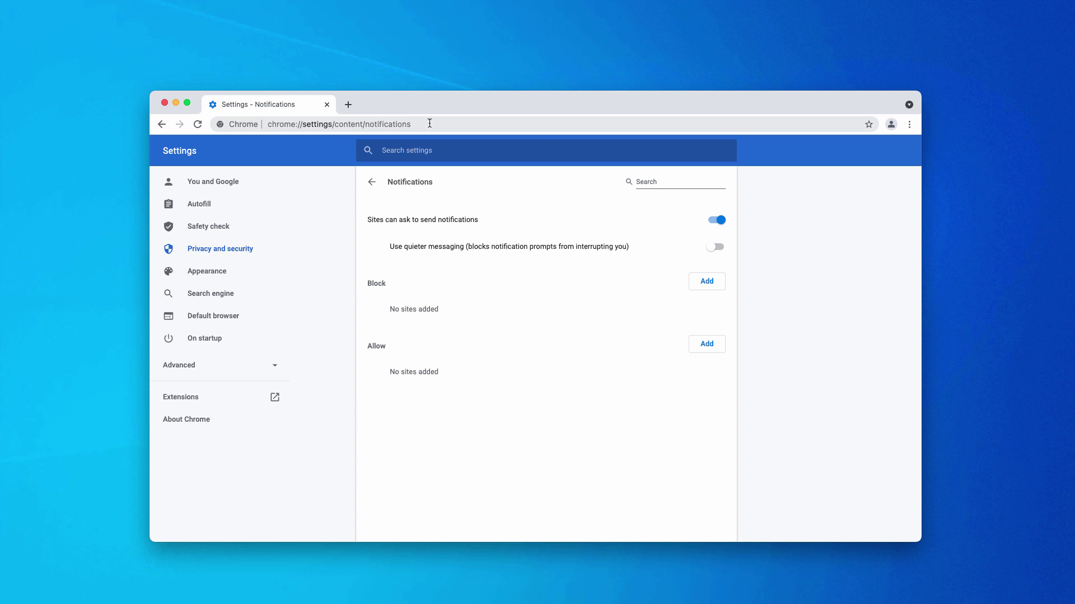
# Load combocleaner.com from the address bar.
pyautogui.click(429, 124)
pyautogui.write('combocleaner.com')
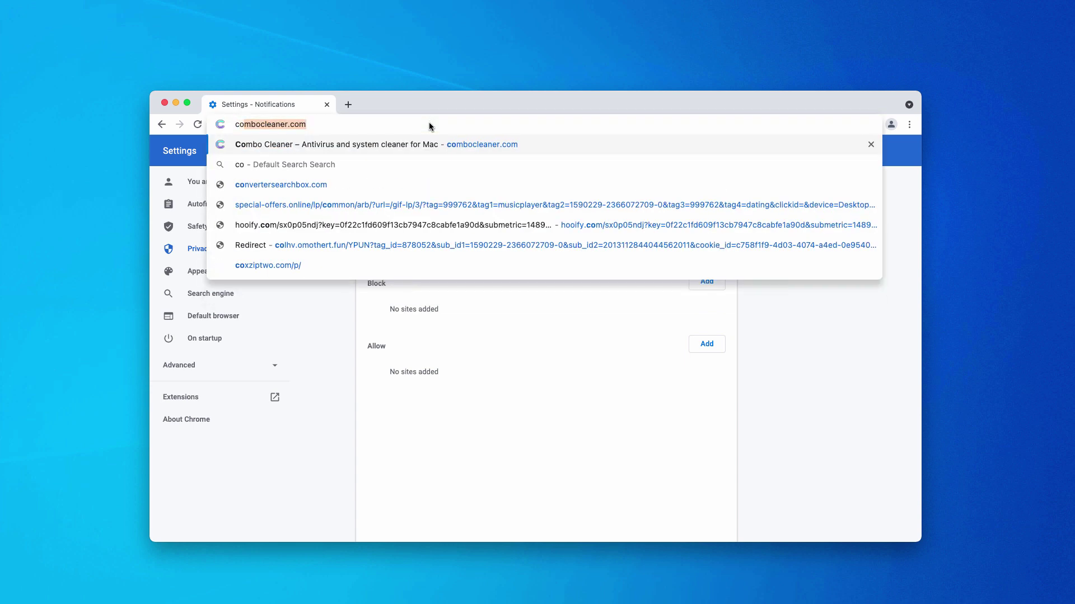
pyautogui.press('Return')
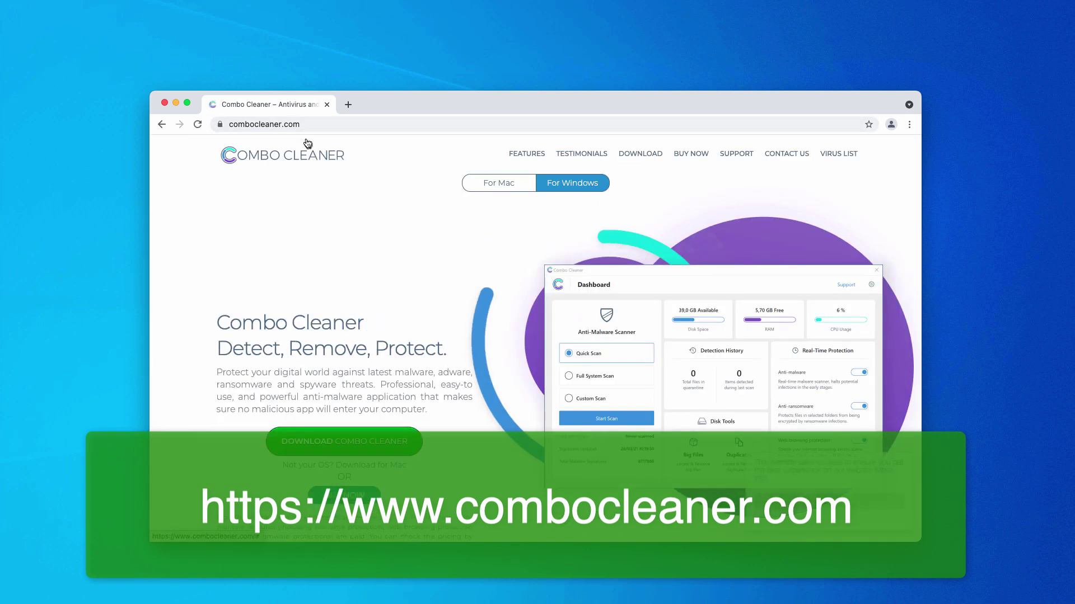
pyautogui.click(315, 124)
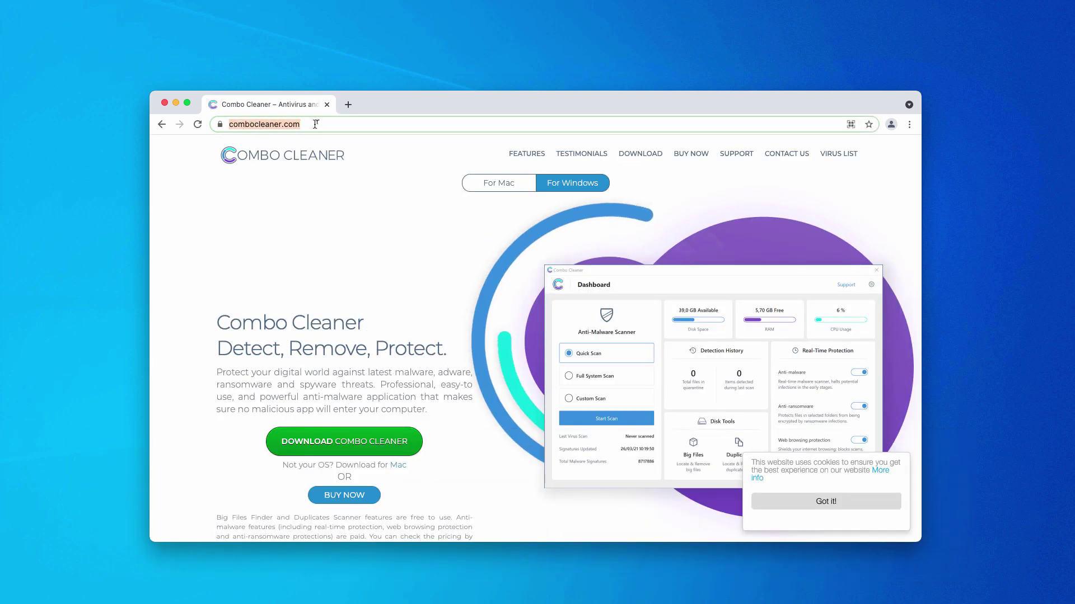
pyautogui.click(315, 124)
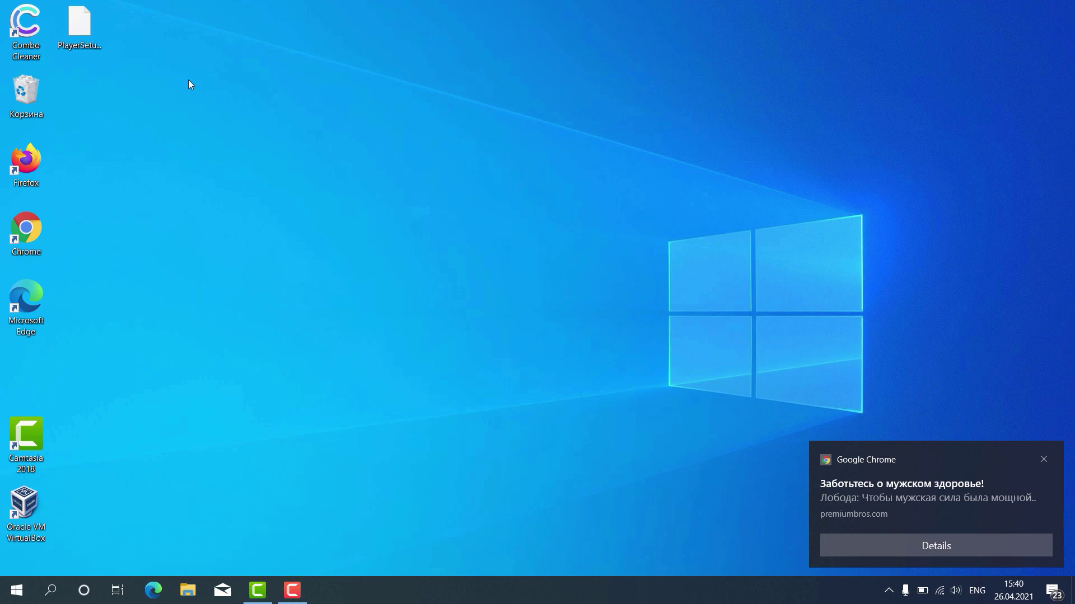
# Launch Combo Cleaner from its desktop icon to reach the Dashboard.
pyautogui.doubleClick(32, 51)
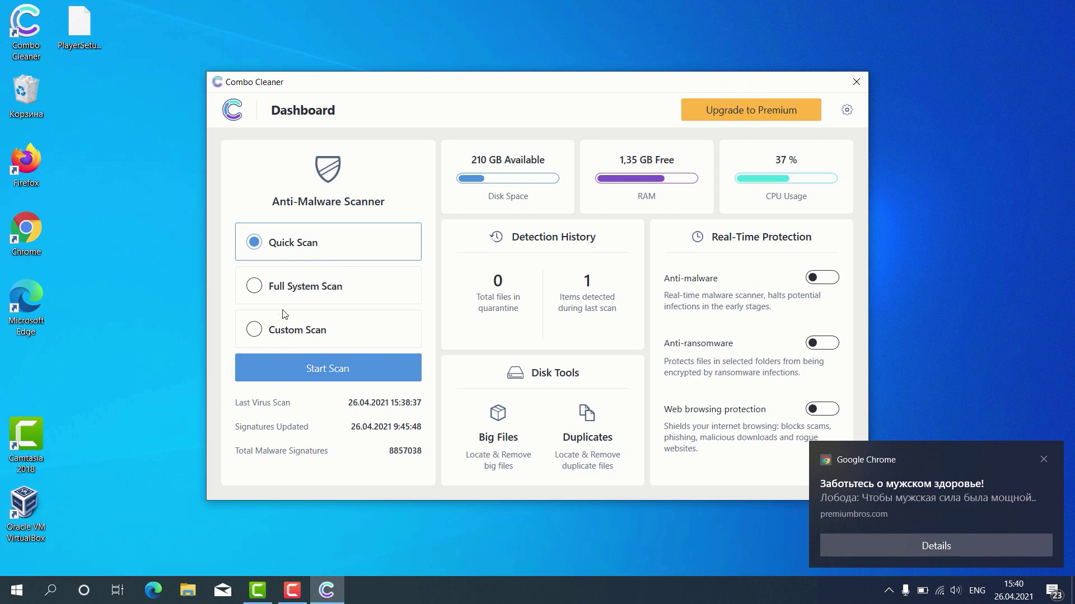
# Start the Quick Scan and move the scanner window slightly left.
pyautogui.click(324, 366)
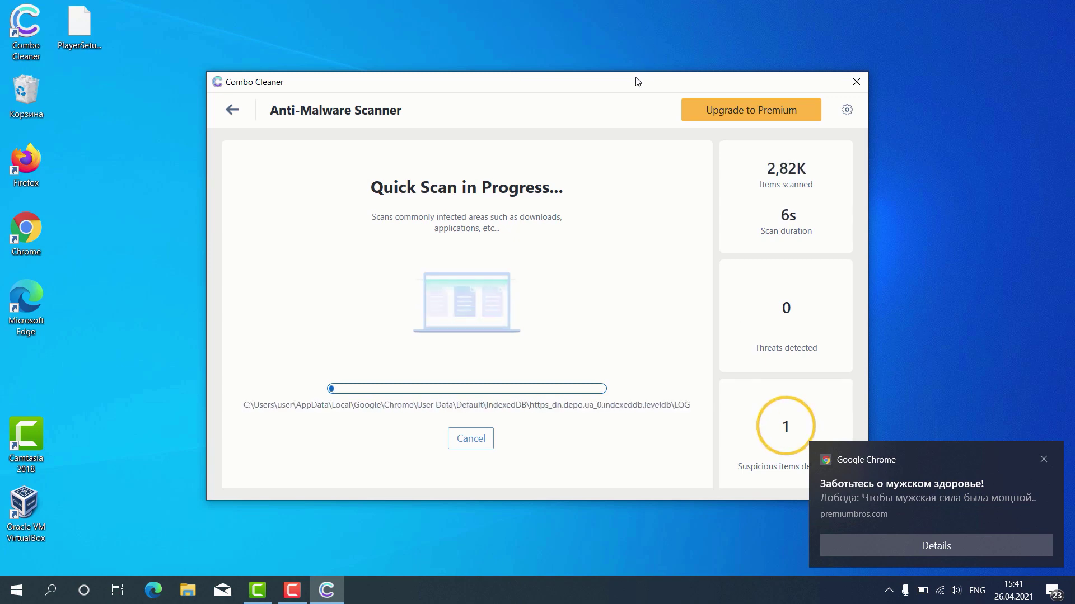
pyautogui.moveTo(636, 81); pyautogui.dragTo(605, 76)
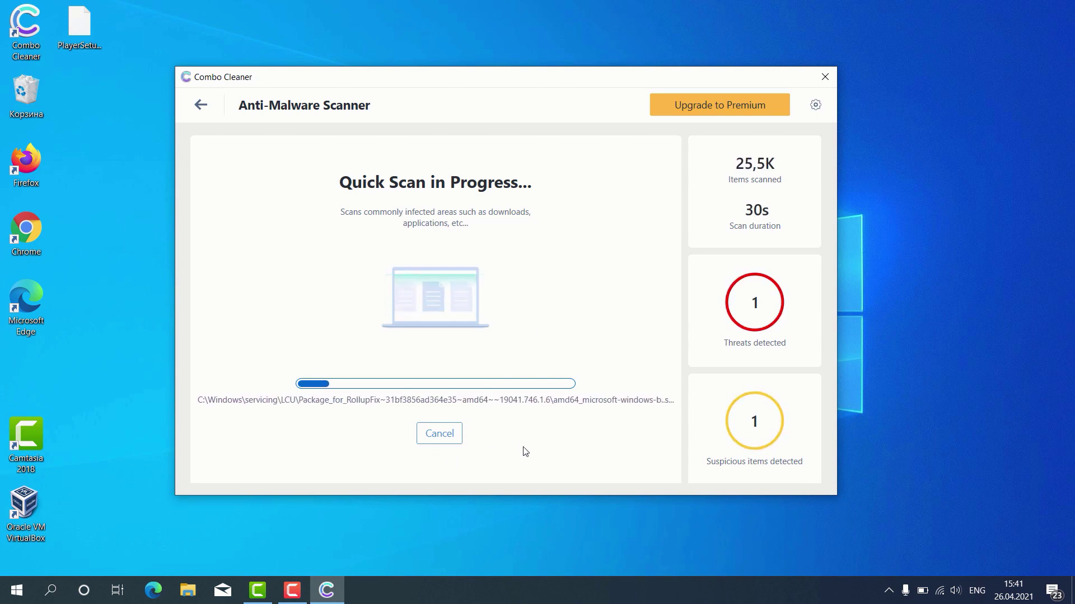
# Cancel the running Quick Scan and confirm with Yes.
pyautogui.click(450, 435)
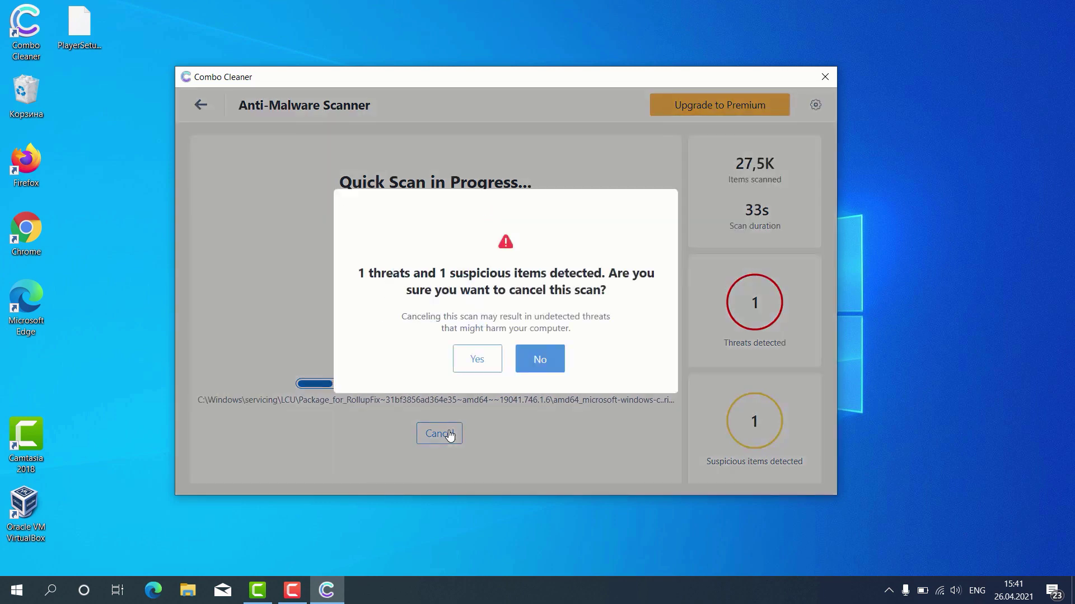
pyautogui.click(473, 364)
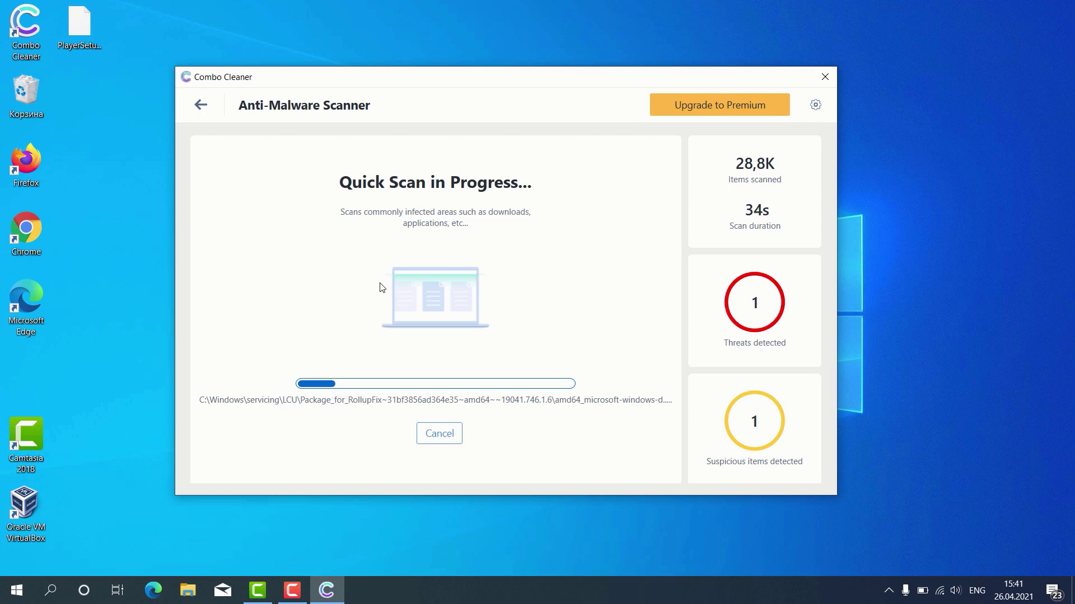